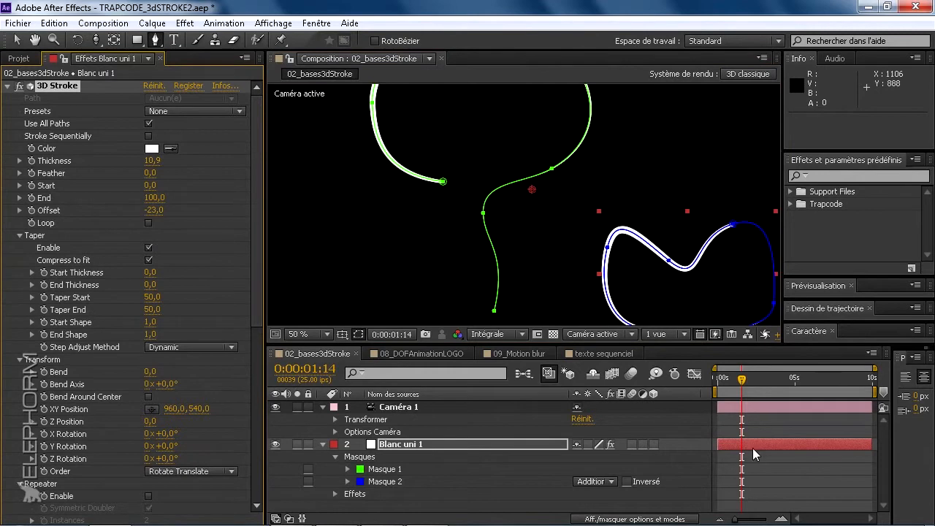
- Switch to the Selection tool and set the 3D Stroke Offset to -36
{"action": "left_click_drag", "start_coordinate": [460, 193], "coordinate": [435, 267]}
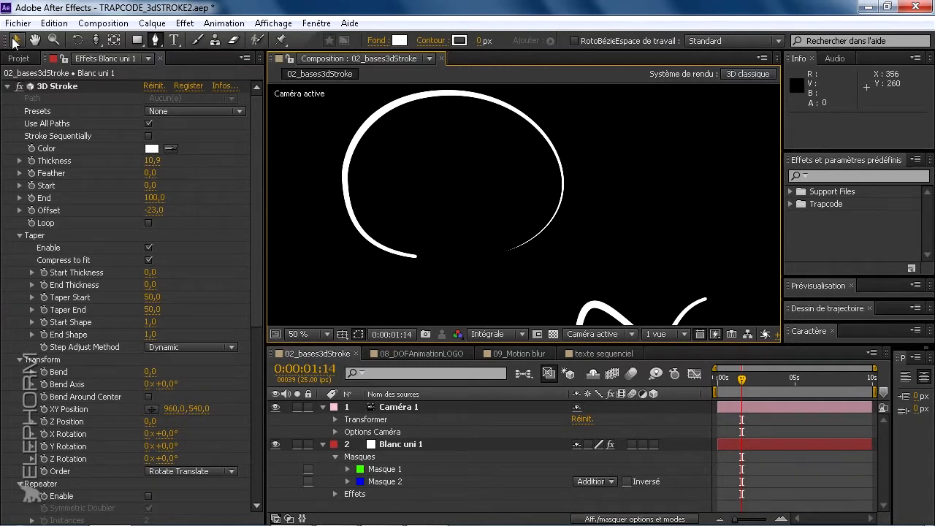
{"action": "key", "text": "v"}
{"action": "left_click_drag", "start_coordinate": [154, 210], "coordinate": [214, 249]}
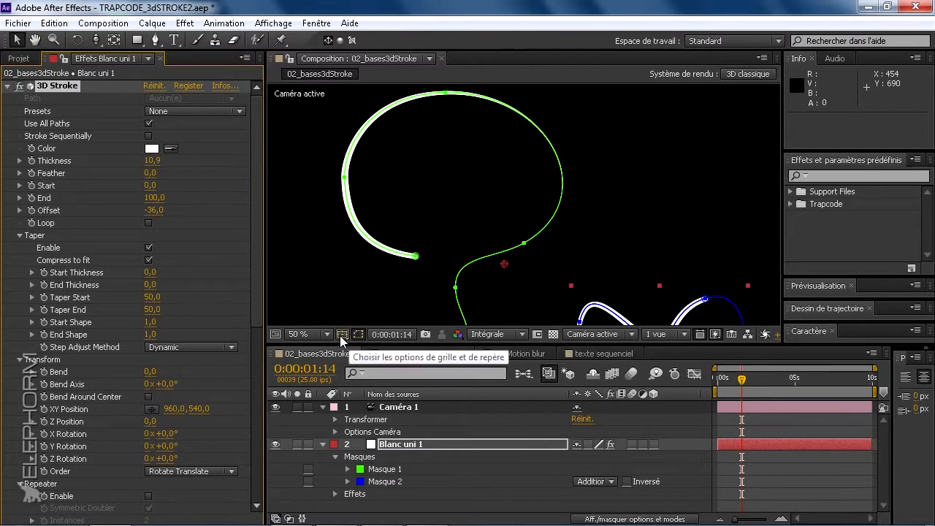
- Toggle the mask outline display in the composition view, leaving the outlines hidden
{"action": "left_click", "coordinate": [360, 334]}
{"action": "left_click", "coordinate": [359, 334]}
{"action": "left_click", "coordinate": [359, 334]}
{"action": "left_click", "coordinate": [359, 333]}
{"action": "left_click", "coordinate": [359, 334]}
{"action": "left_click", "coordinate": [360, 333]}
{"action": "left_click", "coordinate": [360, 334]}
{"action": "left_click", "coordinate": [359, 333]}
{"action": "left_click", "coordinate": [360, 334]}
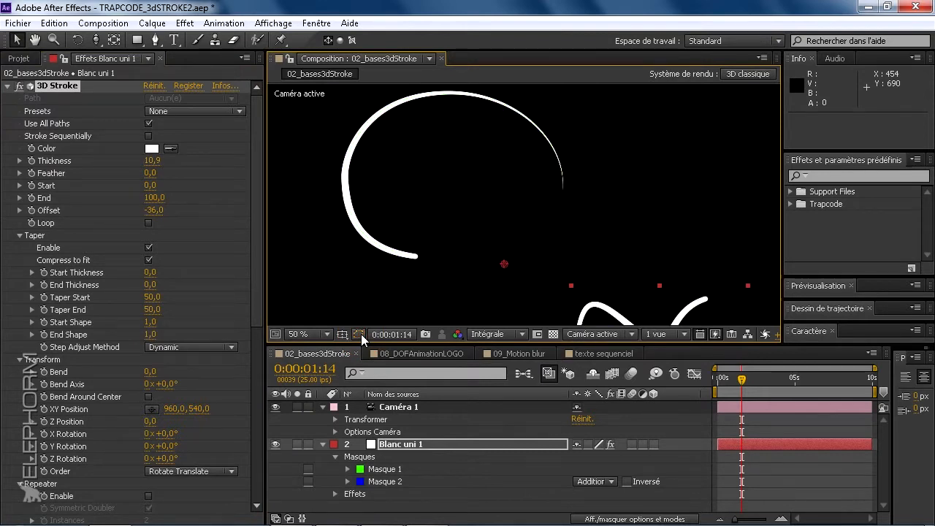
- Set the 3D Stroke Offset to -10
{"action": "left_click_drag", "start_coordinate": [637, 255], "coordinate": [617, 208]}
{"action": "left_click_drag", "start_coordinate": [500, 205], "coordinate": [498, 233]}
{"action": "mouse_move", "coordinate": [155, 208]}
{"action": "left_mouse_down"}
{"action": "mouse_move", "coordinate": [198, 207]}
{"action": "mouse_move", "coordinate": [156, 208]}
{"action": "mouse_move", "coordinate": [179, 209]}
{"action": "left_mouse_up"}
{"action": "left_click_drag", "start_coordinate": [451, 281], "coordinate": [430, 273]}
{"action": "scroll", "coordinate": [449, 238], "scroll_direction": "up", "scroll_amount": 2}
{"action": "scroll", "coordinate": [422, 260], "scroll_direction": "down", "scroll_amount": 2}
{"action": "left_click", "coordinate": [409, 270]}
- Try the strokes with Compress to fit off, restore it, and try Stroke Sequentially on before disabling it again
{"action": "left_click", "coordinate": [148, 259]}
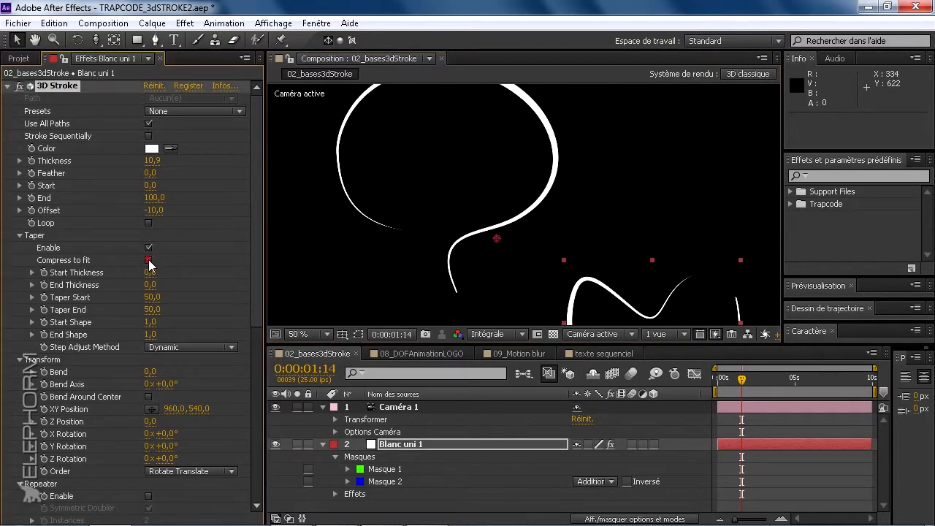
{"action": "mouse_move", "coordinate": [459, 238]}
{"action": "left_mouse_down"}
{"action": "mouse_move", "coordinate": [463, 256]}
{"action": "mouse_move", "coordinate": [499, 248]}
{"action": "mouse_move", "coordinate": [457, 168]}
{"action": "left_mouse_up"}
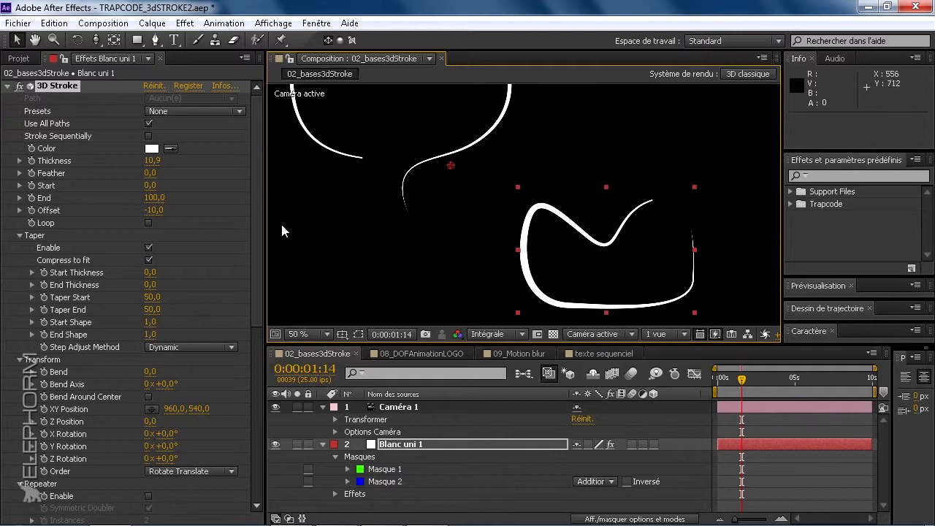
{"action": "left_click", "coordinate": [150, 136]}
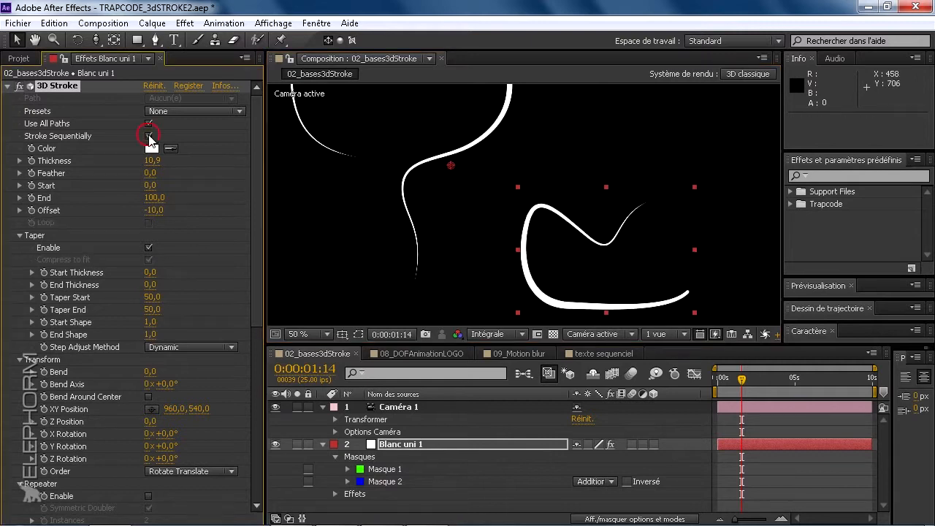
{"action": "left_click", "coordinate": [149, 136]}
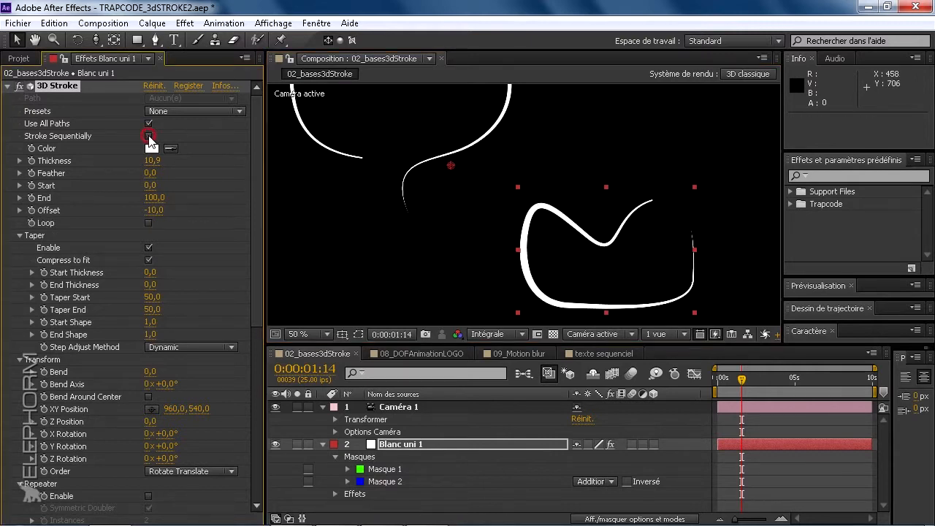
- Switch the Taper Enable and Compress to fit options off and back on to compare the strokes
{"action": "left_click", "coordinate": [149, 247]}
{"action": "left_click", "coordinate": [149, 248]}
{"action": "left_click", "coordinate": [149, 260]}
{"action": "left_click", "coordinate": [149, 260]}
- Disable Compress to fit for the stroke taper
{"action": "left_click_drag", "start_coordinate": [427, 187], "coordinate": [460, 263]}
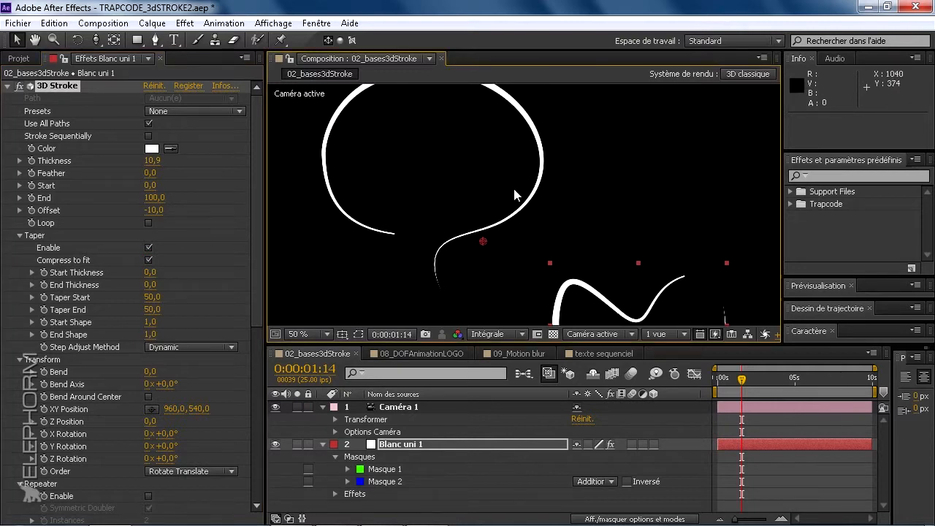
{"action": "mouse_move", "coordinate": [626, 261]}
{"action": "left_mouse_down"}
{"action": "mouse_move", "coordinate": [632, 244]}
{"action": "mouse_move", "coordinate": [629, 252]}
{"action": "left_mouse_up"}
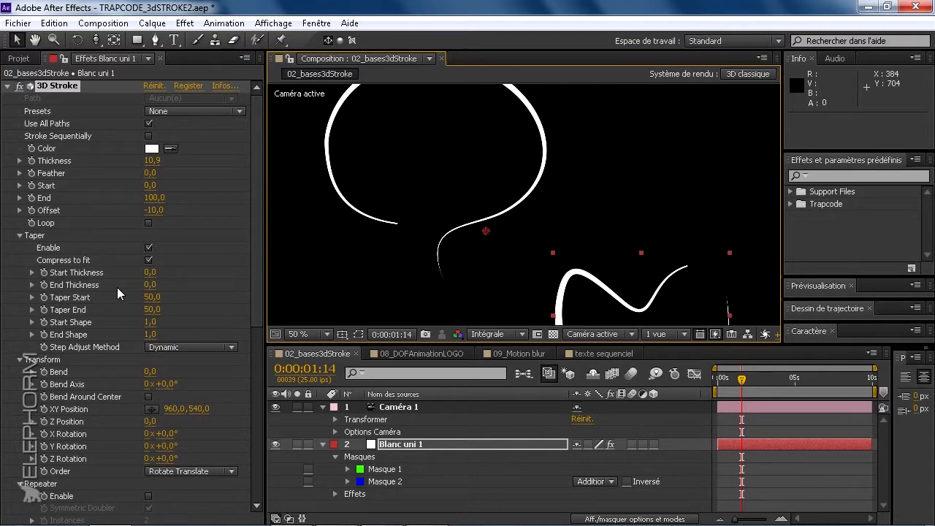
{"action": "left_click", "coordinate": [148, 260]}
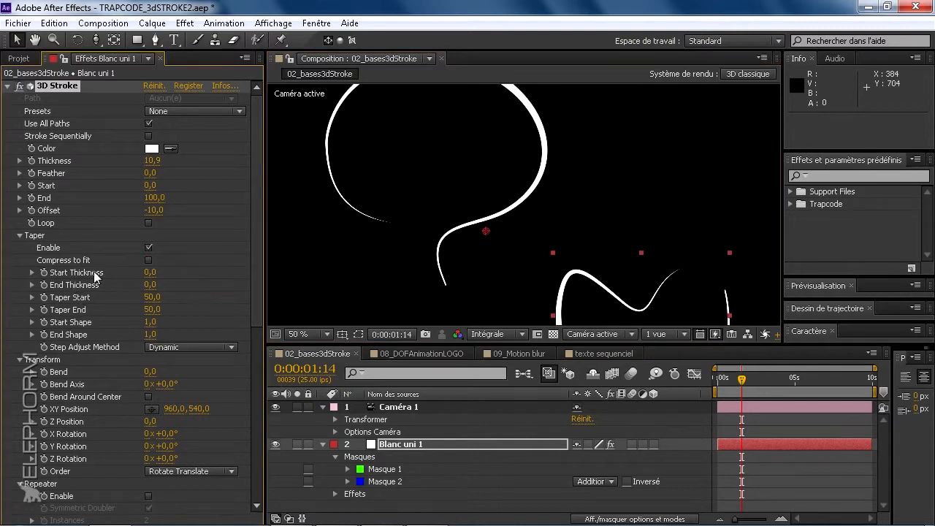
- Try taper Start Thickness values of 14, 0 and 100 while viewing the stroke end up close
{"action": "mouse_move", "coordinate": [151, 278]}
{"action": "left_mouse_down"}
{"action": "mouse_move", "coordinate": [164, 273]}
{"action": "mouse_move", "coordinate": [151, 269]}
{"action": "left_mouse_up"}
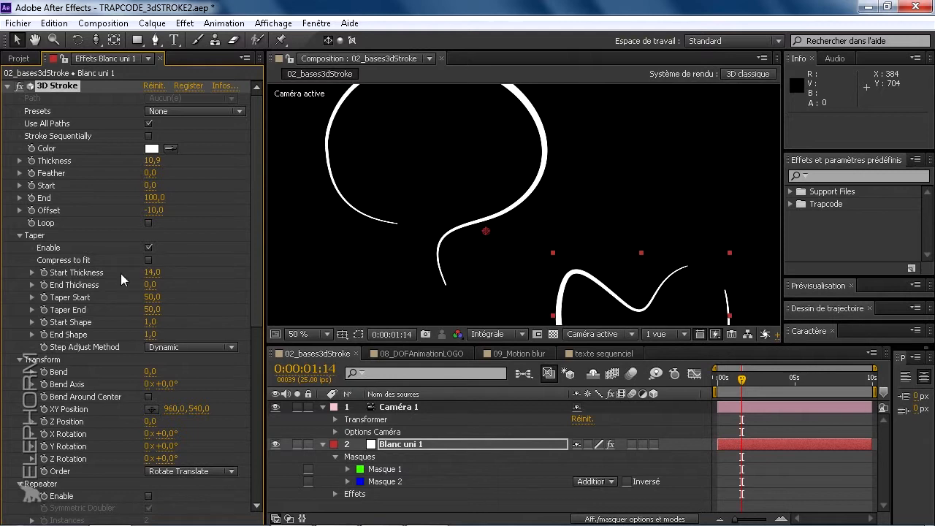
{"action": "scroll", "coordinate": [423, 217], "scroll_direction": "up", "scroll_amount": 2}
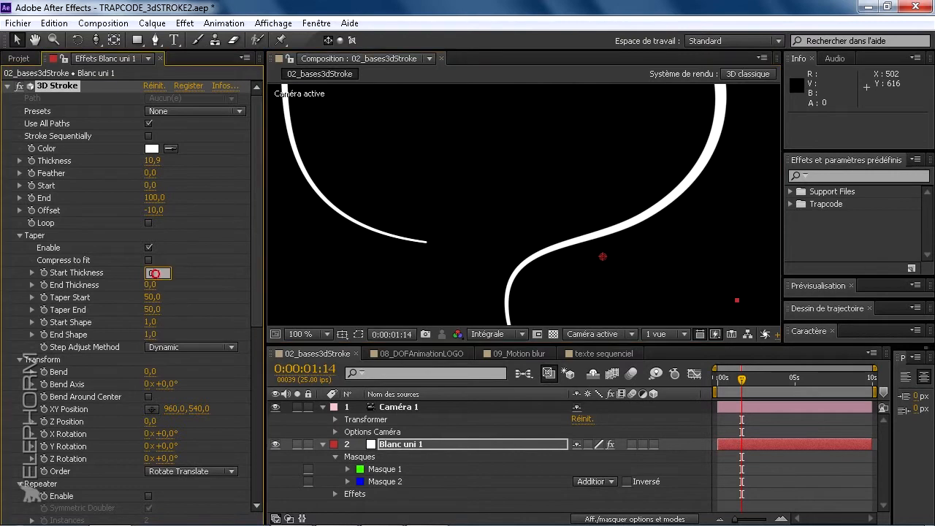
{"action": "left_click_drag", "start_coordinate": [154, 273], "coordinate": [157, 280]}
{"action": "scroll", "coordinate": [452, 241], "scroll_direction": "up", "scroll_amount": 1}
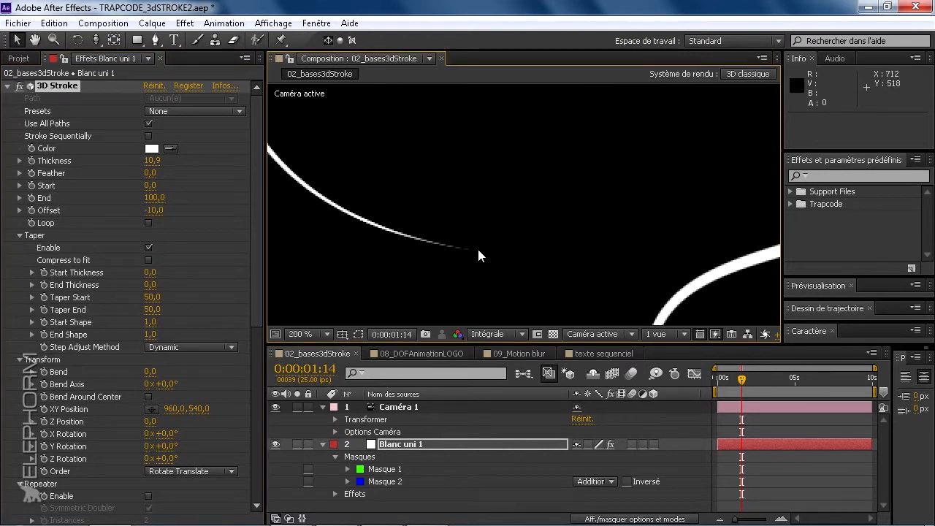
{"action": "left_click_drag", "start_coordinate": [150, 273], "coordinate": [417, 254]}
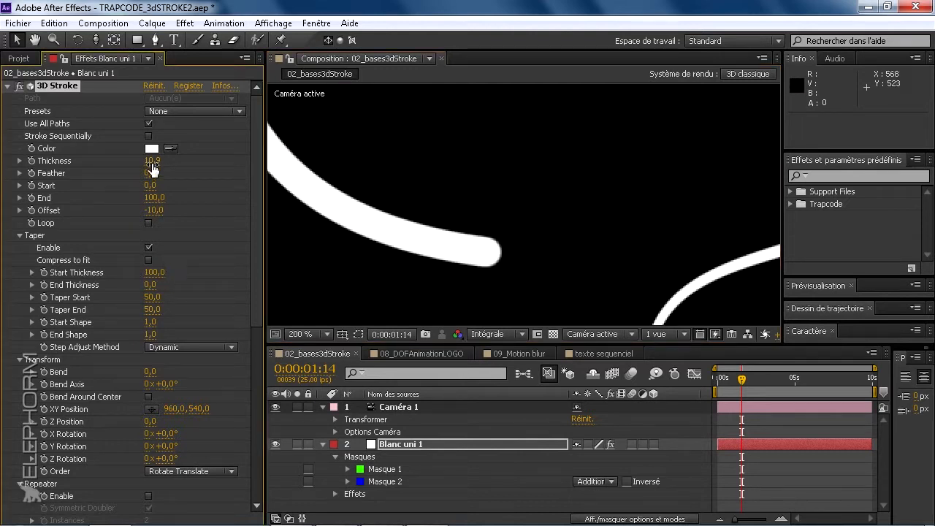
- Set the stroke Thickness to 21.2 and the taper Start Thickness to 9
{"action": "mouse_move", "coordinate": [152, 162]}
{"action": "left_mouse_down"}
{"action": "mouse_move", "coordinate": [253, 158]}
{"action": "mouse_move", "coordinate": [219, 159]}
{"action": "mouse_move", "coordinate": [232, 159]}
{"action": "left_mouse_up"}
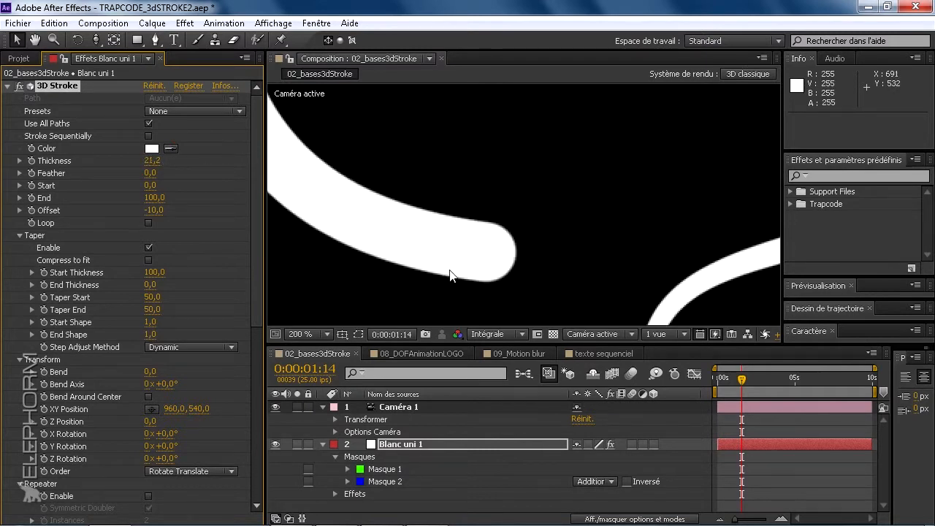
{"action": "scroll", "coordinate": [506, 258], "scroll_direction": "down", "scroll_amount": 2}
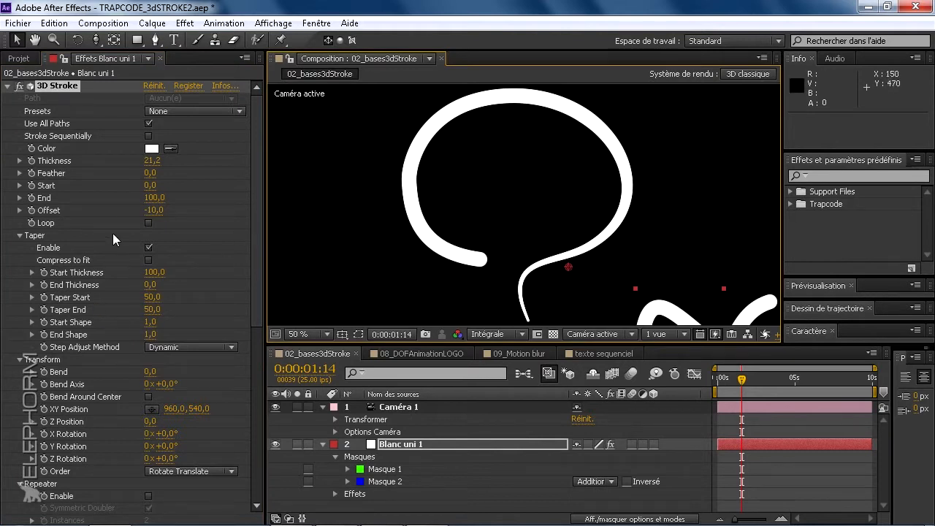
{"action": "mouse_move", "coordinate": [155, 277]}
{"action": "left_mouse_down"}
{"action": "mouse_move", "coordinate": [45, 272]}
{"action": "mouse_move", "coordinate": [61, 272]}
{"action": "left_mouse_up"}
{"action": "scroll", "coordinate": [461, 292], "scroll_direction": "up", "scroll_amount": 2}
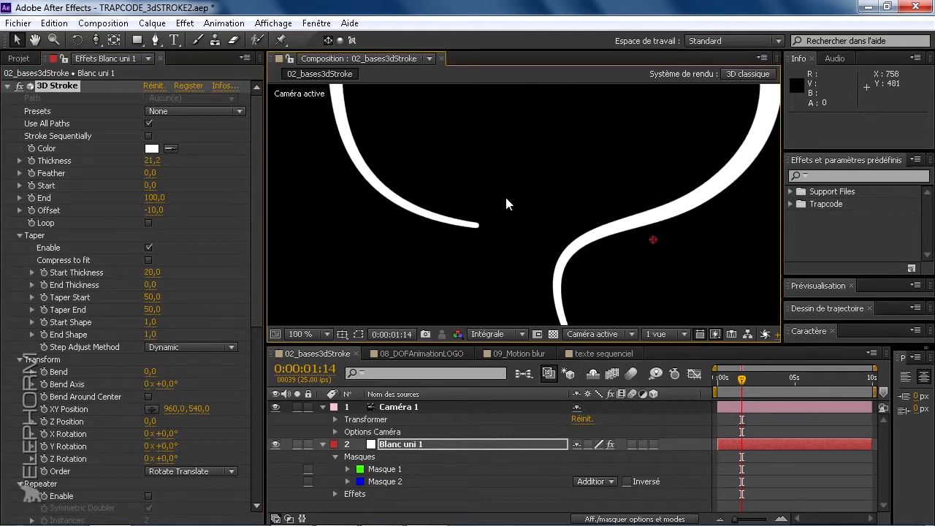
{"action": "left_click", "coordinate": [151, 272]}
{"action": "type", "text": "9"}
{"action": "key", "text": "Return"}
{"action": "scroll", "coordinate": [334, 199], "scroll_direction": "down", "scroll_amount": 2}
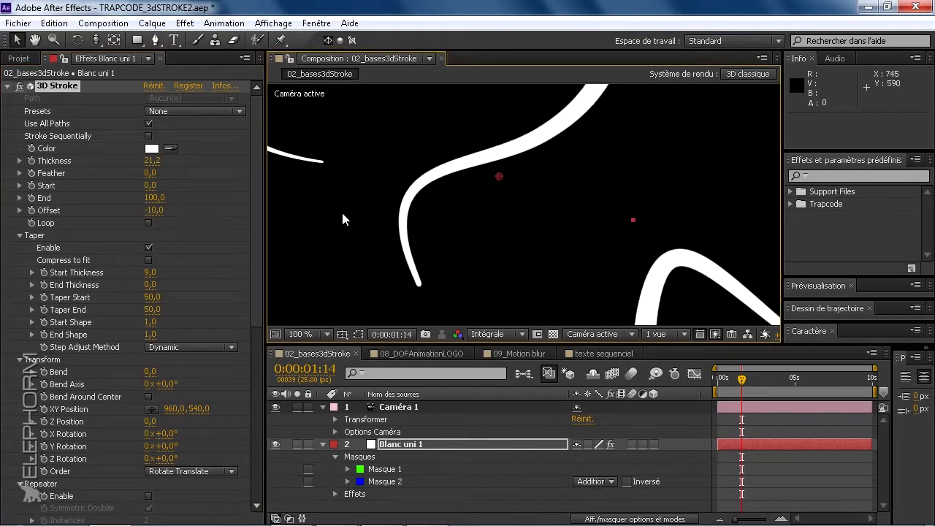
- Set the taper End Thickness to 12 and move the strokes to XY Position 1208, 676
{"action": "left_click_drag", "start_coordinate": [151, 285], "coordinate": [298, 276]}
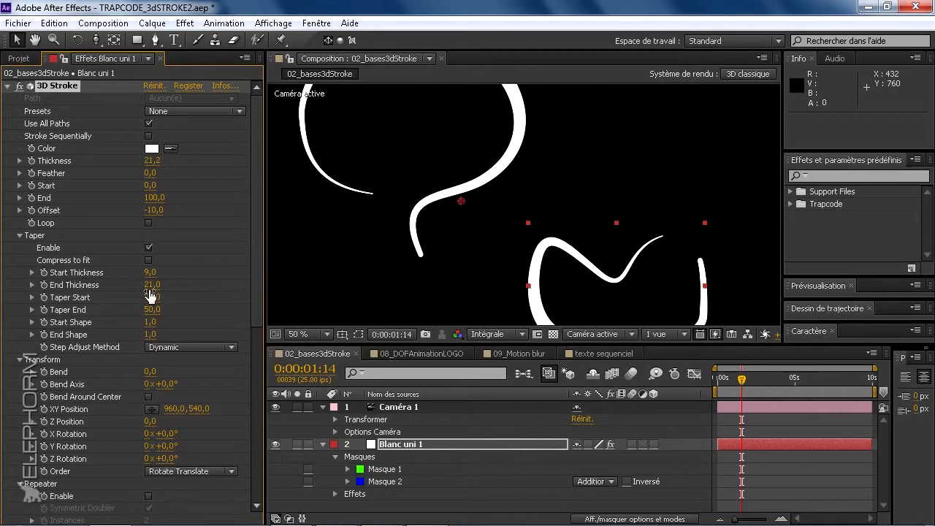
{"action": "mouse_move", "coordinate": [151, 284]}
{"action": "left_mouse_down"}
{"action": "mouse_move", "coordinate": [102, 285]}
{"action": "mouse_move", "coordinate": [209, 328]}
{"action": "left_mouse_up"}
{"action": "left_click_drag", "start_coordinate": [458, 202], "coordinate": [549, 252]}
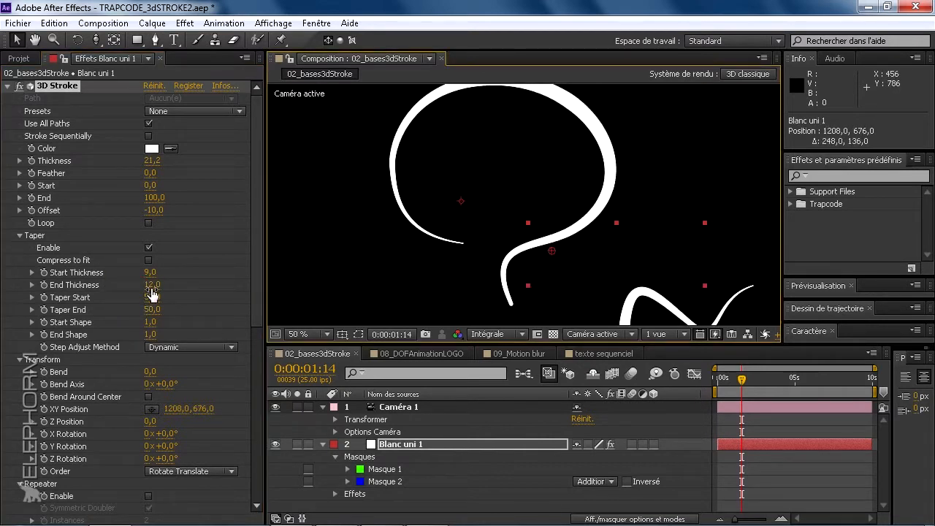
- Try very short start tapers by setting Taper Start to 2 and then 3
{"action": "left_click_drag", "start_coordinate": [151, 299], "coordinate": [109, 294]}
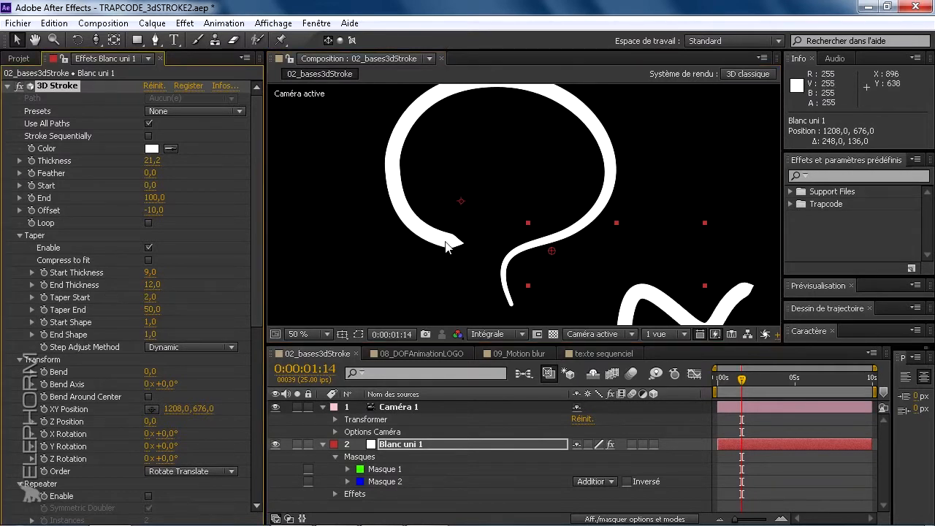
{"action": "key", "text": "period"}
{"action": "left_click_drag", "start_coordinate": [446, 262], "coordinate": [528, 223]}
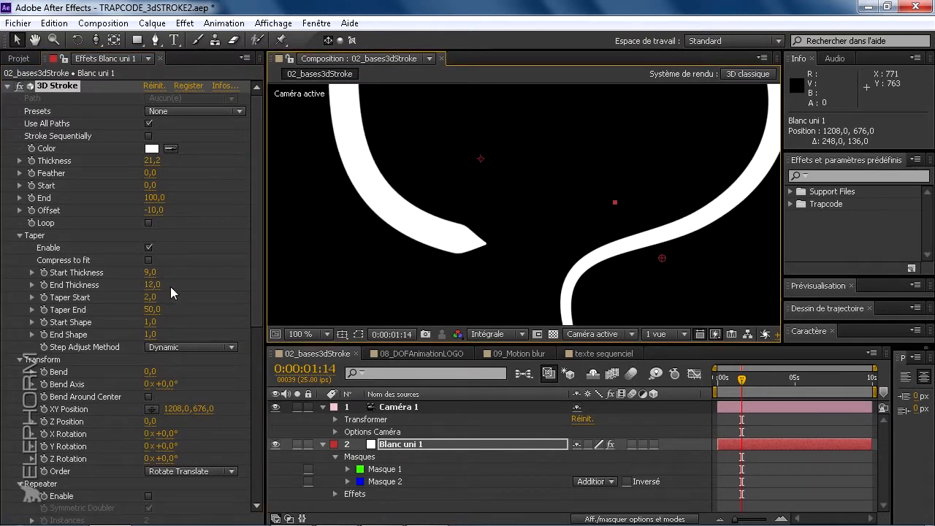
{"action": "left_click_drag", "start_coordinate": [149, 299], "coordinate": [149, 298]}
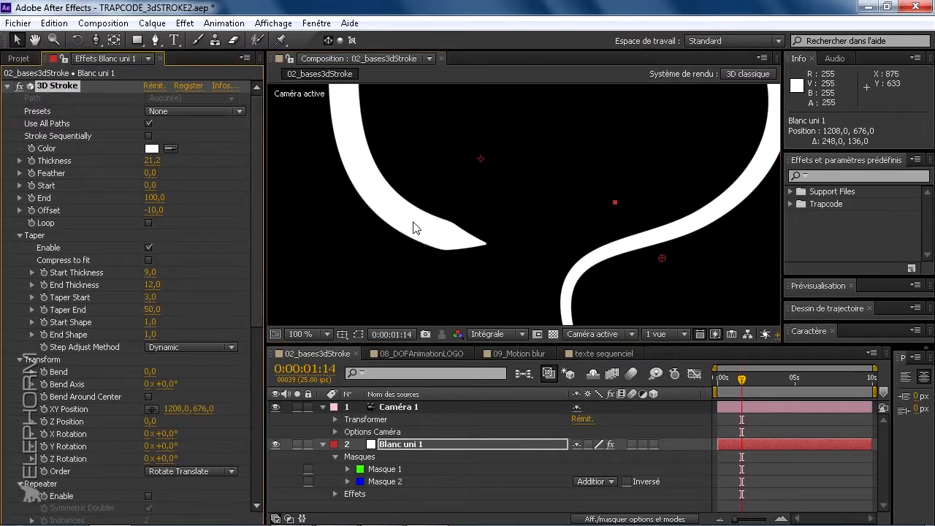
{"action": "key", "text": "comma"}
{"action": "key", "text": "comma"}
{"action": "left_click_drag", "start_coordinate": [579, 248], "coordinate": [558, 280]}
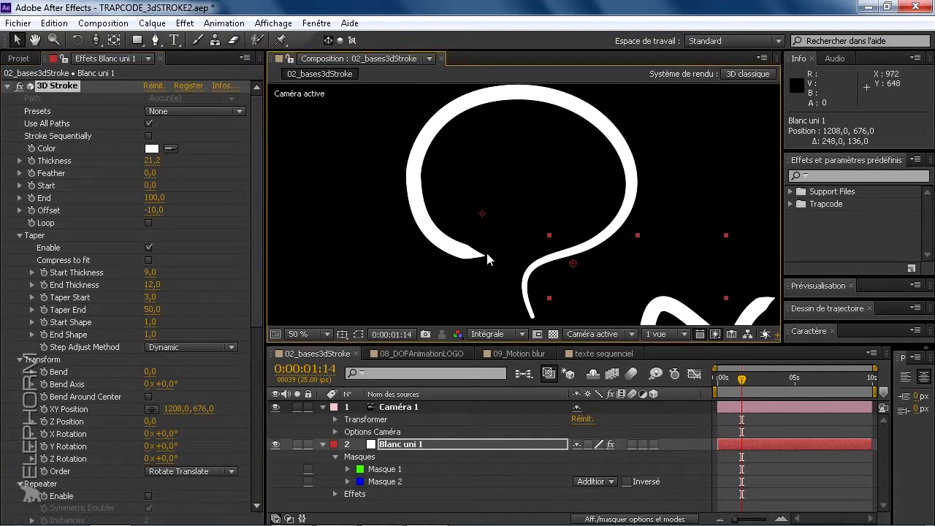
- Lengthen the start taper by setting Taper Start to 54
{"action": "mouse_move", "coordinate": [152, 297]}
{"action": "left_mouse_down"}
{"action": "mouse_move", "coordinate": [195, 287]}
{"action": "mouse_move", "coordinate": [162, 281]}
{"action": "left_mouse_up"}
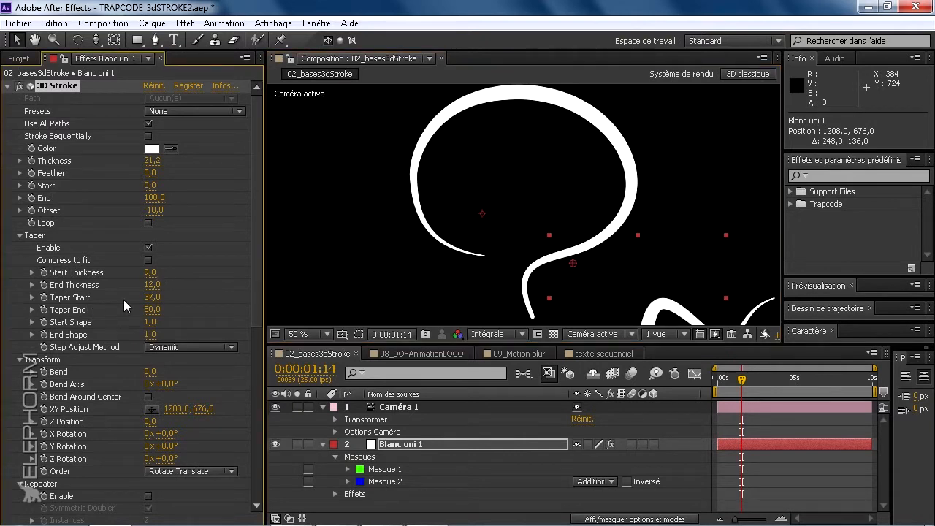
{"action": "left_click_drag", "start_coordinate": [502, 215], "coordinate": [330, 113]}
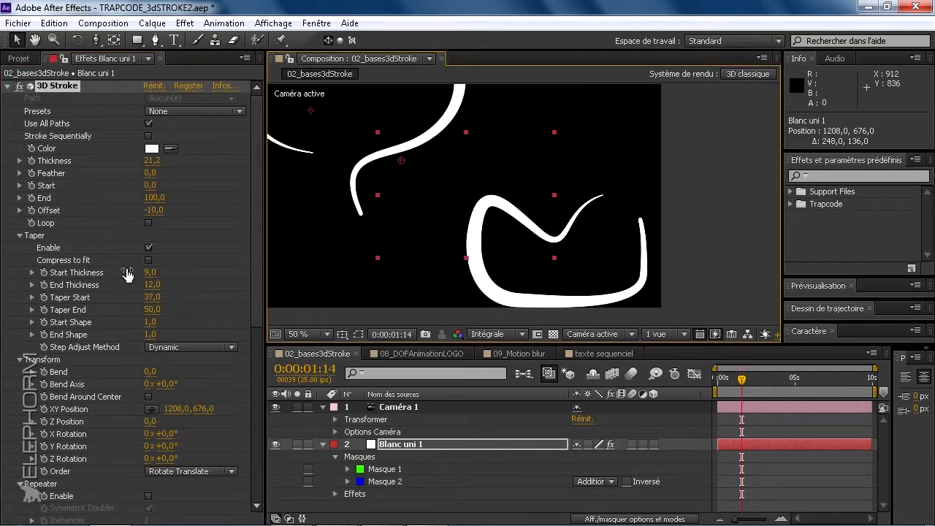
{"action": "mouse_move", "coordinate": [154, 296]}
{"action": "left_mouse_down"}
{"action": "mouse_move", "coordinate": [134, 292]}
{"action": "mouse_move", "coordinate": [163, 290]}
{"action": "left_mouse_up"}
- Compare the taper's Step Adjust Method None with Dynamic on the enlarged stroke end, restoring Dynamic
{"action": "left_click", "coordinate": [192, 347]}
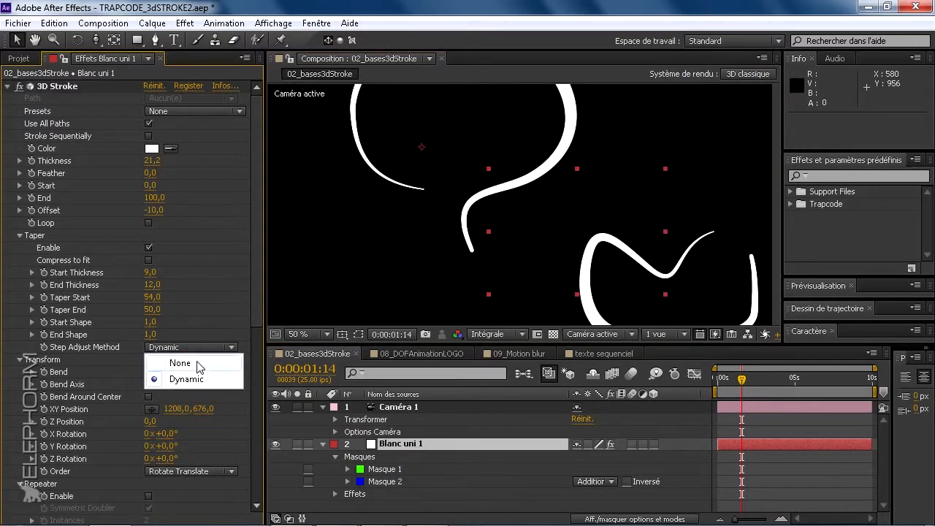
{"action": "left_click", "coordinate": [198, 359]}
{"action": "scroll", "coordinate": [436, 192], "scroll_direction": "up", "scroll_amount": 4}
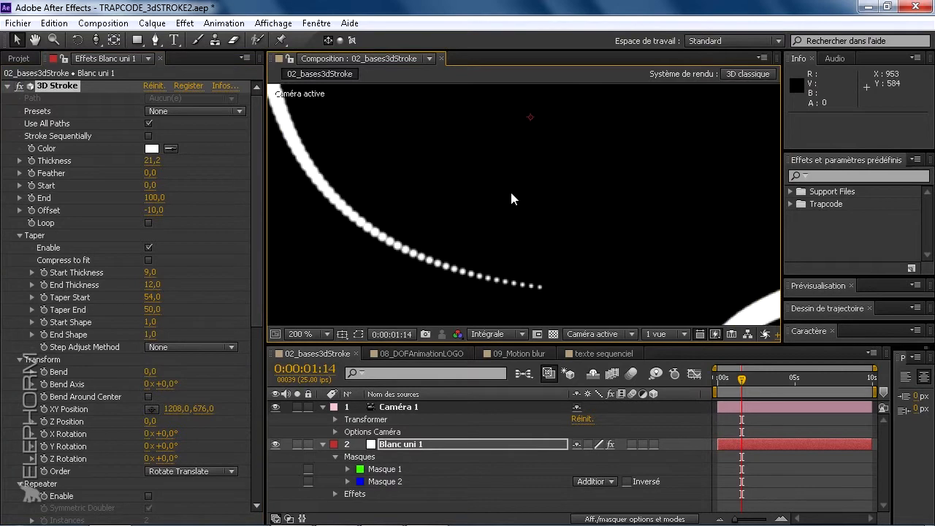
{"action": "left_click", "coordinate": [194, 348]}
{"action": "left_click", "coordinate": [227, 379]}
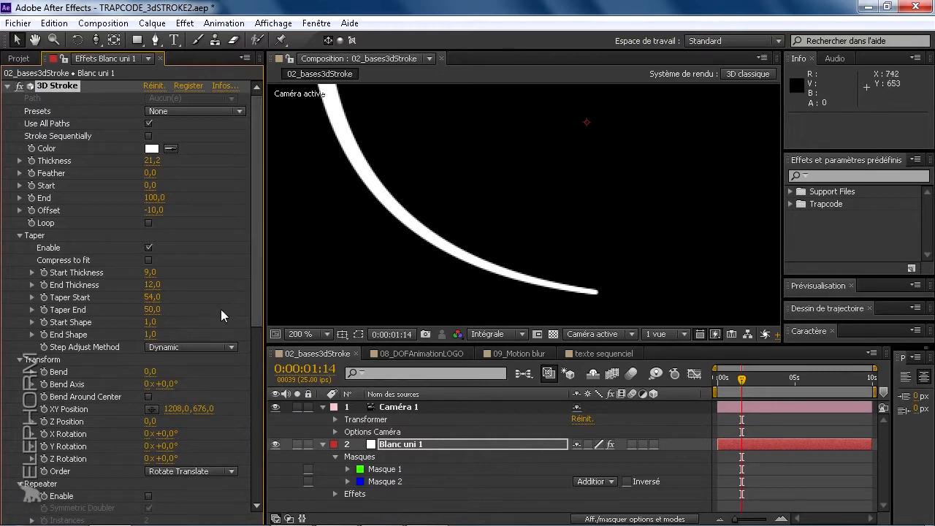
- Set the taper's Step Adjust Method to None and examine the thin ends of both strokes up close
{"action": "left_click", "coordinate": [203, 347]}
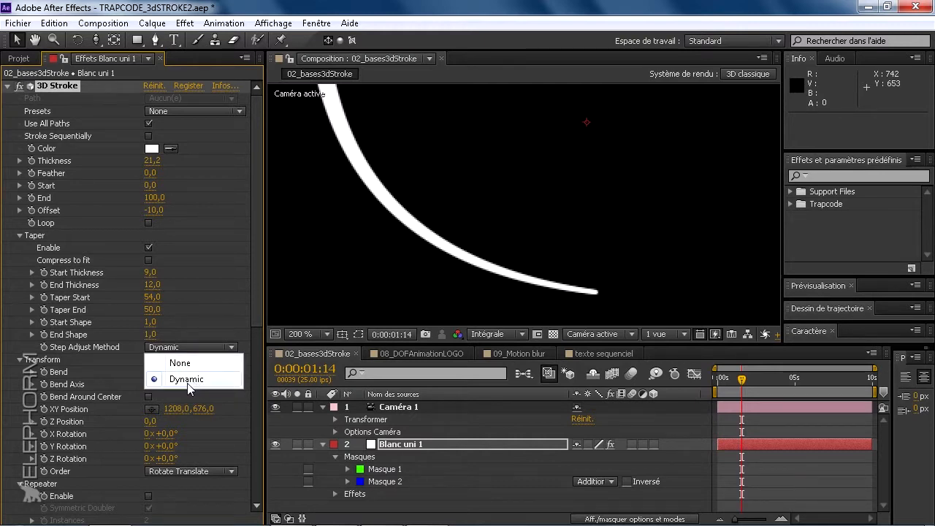
{"action": "left_click", "coordinate": [181, 363]}
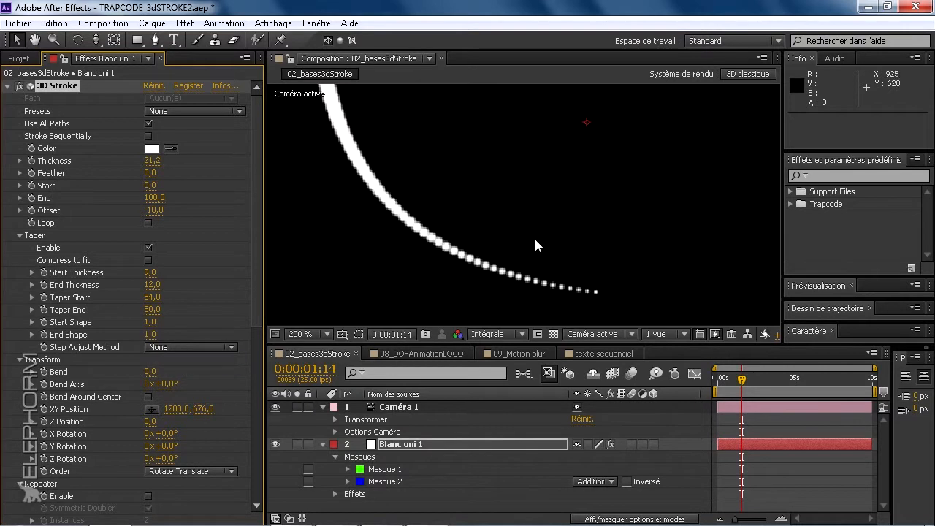
{"action": "left_click_drag", "start_coordinate": [370, 190], "coordinate": [451, 247]}
{"action": "scroll", "coordinate": [451, 247], "scroll_direction": "down", "scroll_amount": 2}
{"action": "left_click_drag", "start_coordinate": [587, 253], "coordinate": [430, 172]}
{"action": "scroll", "coordinate": [560, 220], "scroll_direction": "up", "scroll_amount": 1}
{"action": "mouse_move", "coordinate": [647, 244]}
{"action": "left_mouse_down"}
{"action": "mouse_move", "coordinate": [517, 260]}
{"action": "mouse_move", "coordinate": [573, 175]}
{"action": "left_mouse_up"}
{"action": "scroll", "coordinate": [559, 220], "scroll_direction": "up", "scroll_amount": 2}
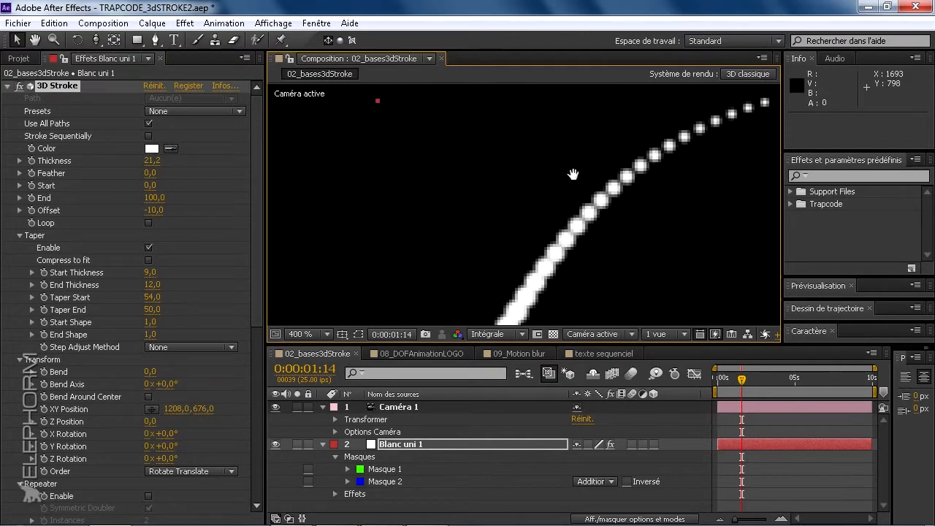
{"action": "scroll", "coordinate": [573, 174], "scroll_direction": "down", "scroll_amount": 7}
{"action": "scroll", "coordinate": [576, 256], "scroll_direction": "up", "scroll_amount": 1}
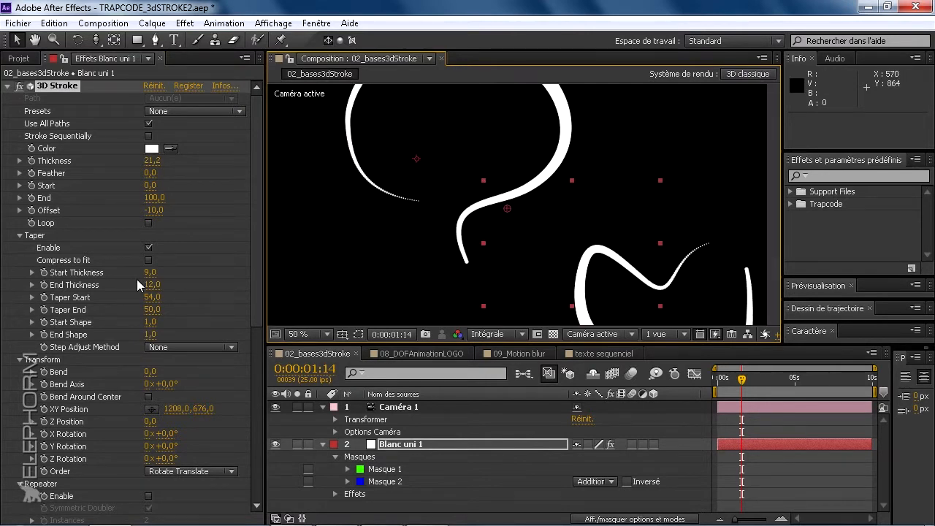
- Expand the 3D Stroke Advanced settings and raise Adjust Step to 927 to break both strokes into separate dots
{"action": "scroll", "coordinate": [152, 284], "scroll_direction": "down", "scroll_amount": 9}
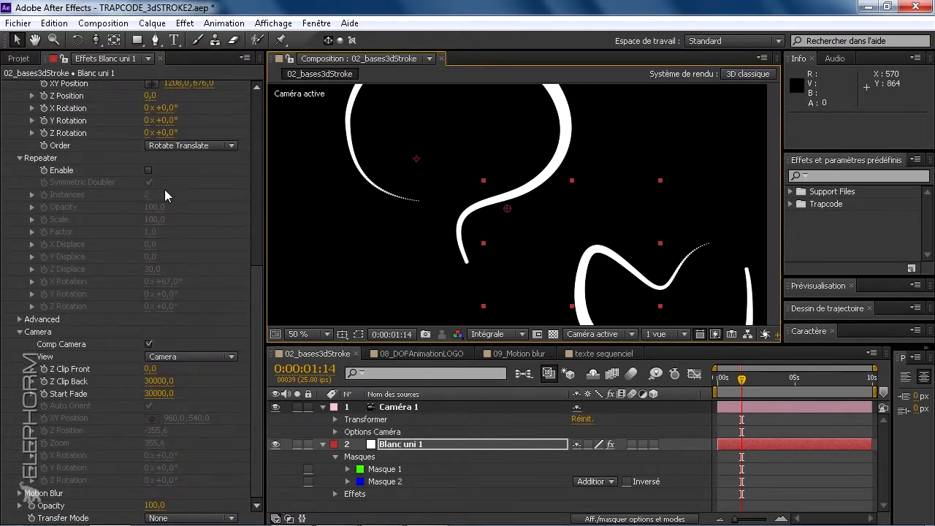
{"action": "left_click", "coordinate": [19, 320]}
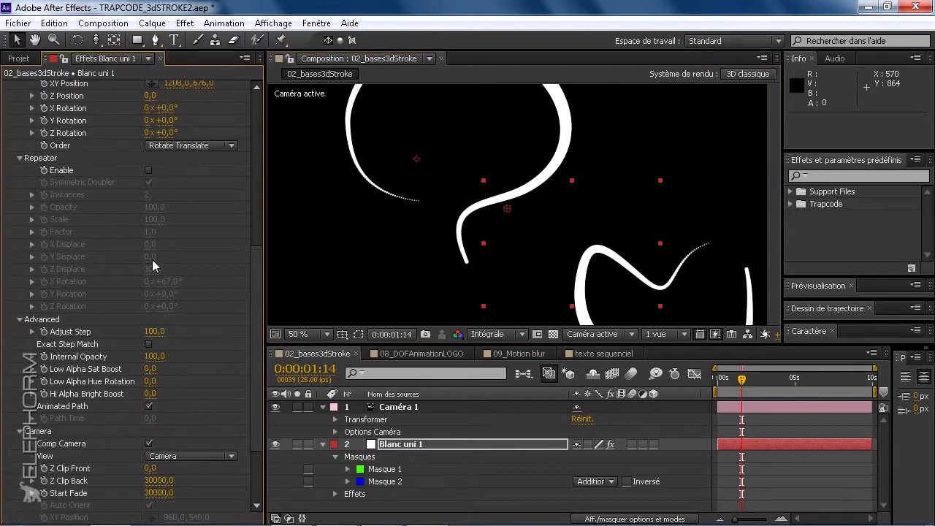
{"action": "left_click_drag", "start_coordinate": [479, 165], "coordinate": [524, 187]}
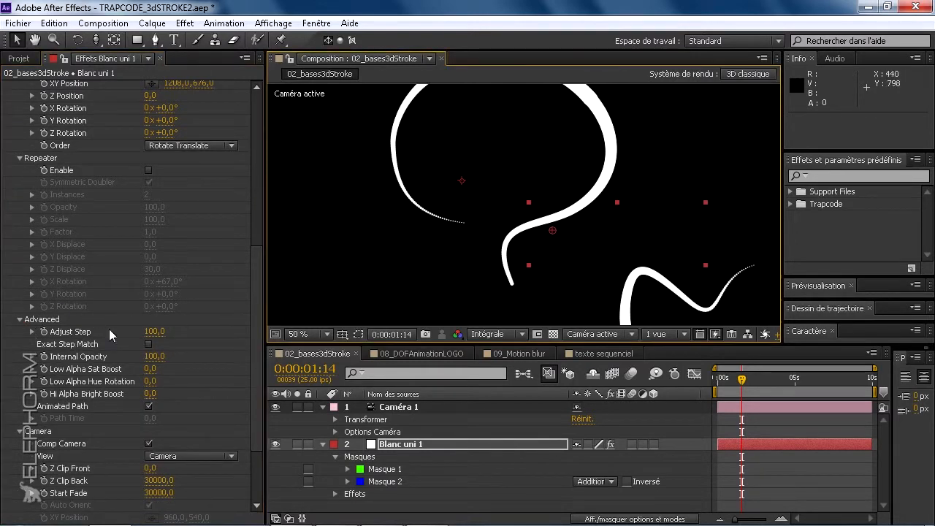
{"action": "left_click_drag", "start_coordinate": [143, 331], "coordinate": [537, 292]}
{"action": "left_click_drag", "start_coordinate": [157, 331], "coordinate": [241, 321]}
{"action": "scroll", "coordinate": [663, 231], "scroll_direction": "down", "scroll_amount": 1}
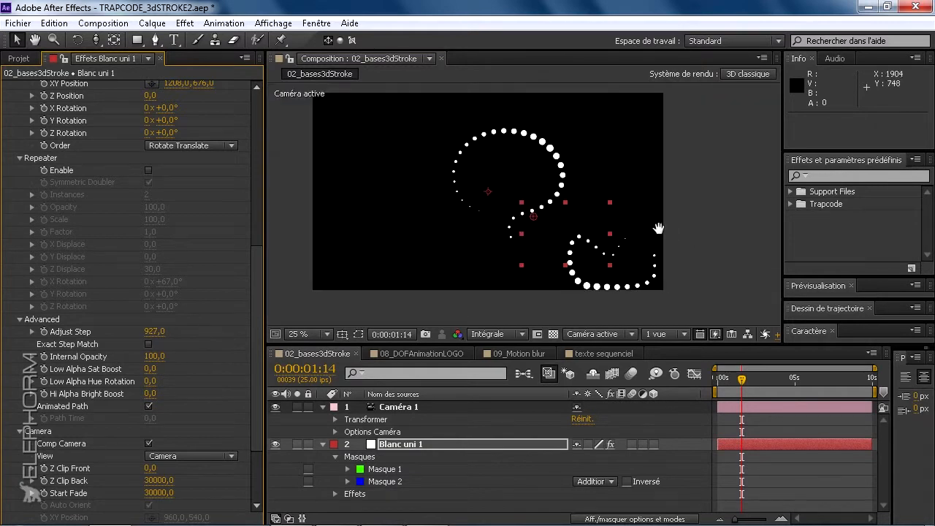
{"action": "left_click_drag", "start_coordinate": [664, 230], "coordinate": [625, 216]}
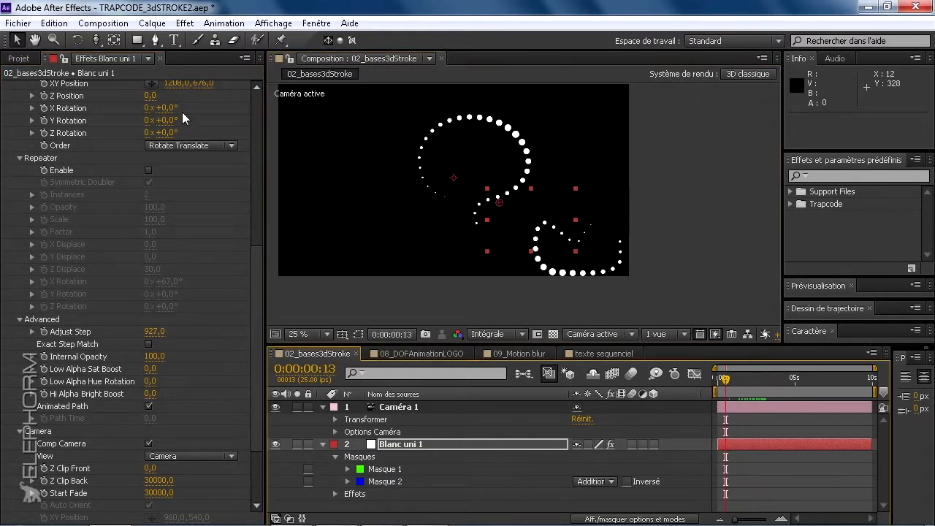
- Shift the dotted strokes to an Offset of -7 and raise Adjust Step to 1007
{"action": "scroll", "coordinate": [173, 208], "scroll_direction": "up", "scroll_amount": 6}
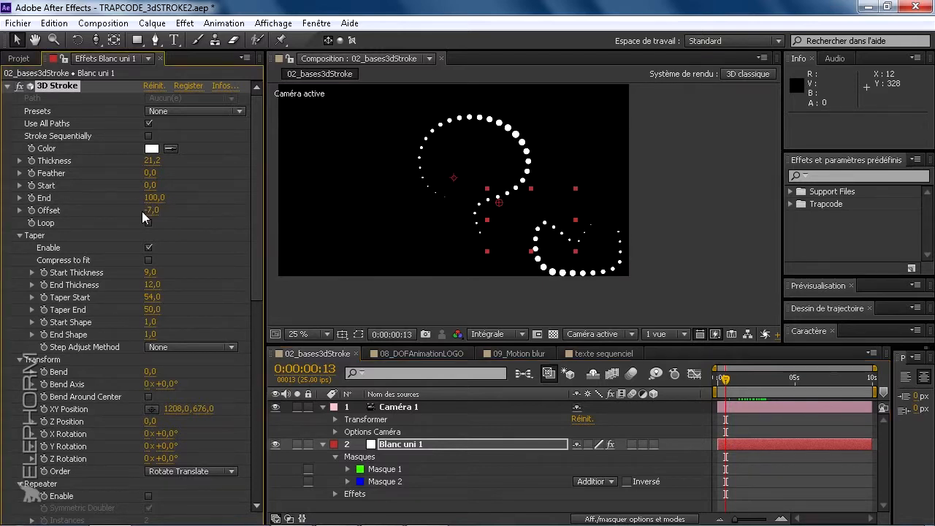
{"action": "scroll", "coordinate": [194, 310], "scroll_direction": "down", "scroll_amount": 6}
{"action": "scroll", "coordinate": [196, 356], "scroll_direction": "down", "scroll_amount": 3}
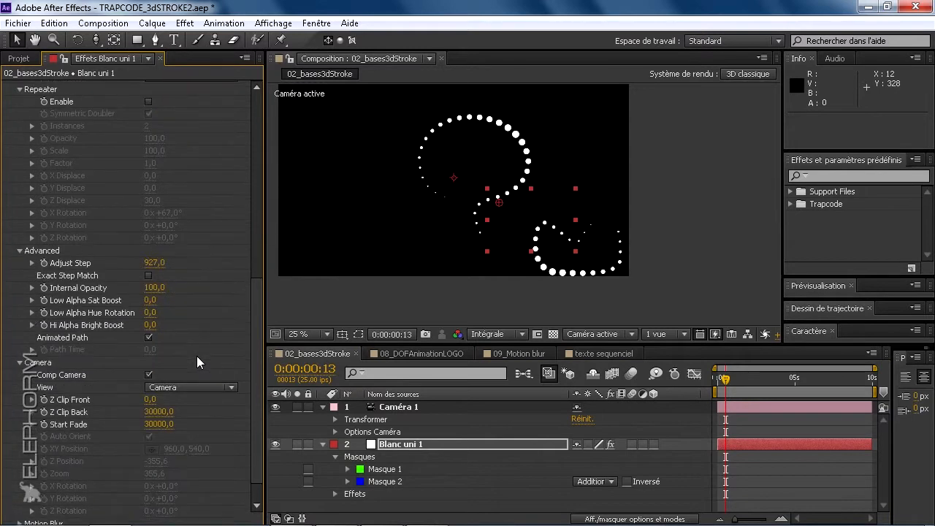
{"action": "scroll", "coordinate": [458, 214], "scroll_direction": "up", "scroll_amount": 2}
{"action": "mouse_move", "coordinate": [157, 265]}
{"action": "left_mouse_down"}
{"action": "mouse_move", "coordinate": [92, 261]}
{"action": "mouse_move", "coordinate": [193, 261]}
{"action": "mouse_move", "coordinate": [139, 262]}
{"action": "mouse_move", "coordinate": [172, 262]}
{"action": "mouse_move", "coordinate": [146, 274]}
{"action": "mouse_move", "coordinate": [156, 272]}
{"action": "left_mouse_up"}
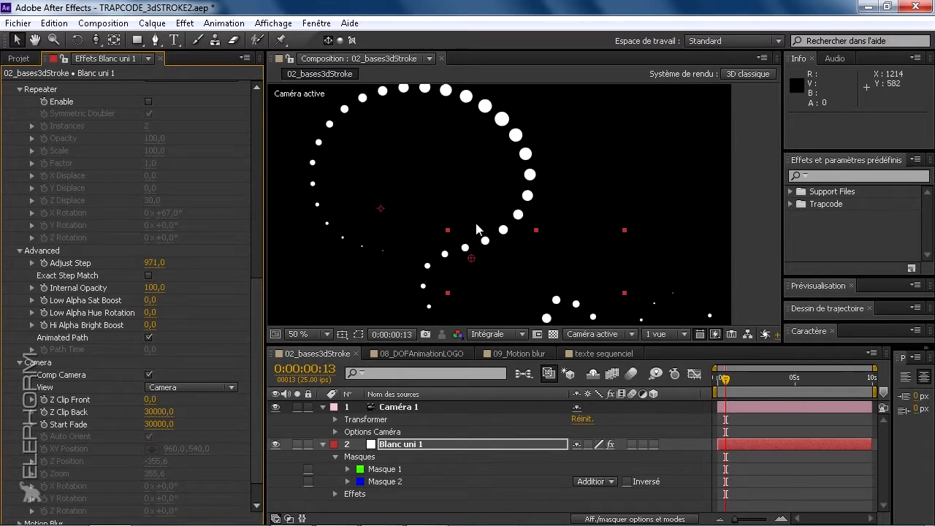
{"action": "left_click_drag", "start_coordinate": [154, 263], "coordinate": [181, 265]}
- Set the stroke Offset to -25 and switch the taper's Step Adjust Method to Dynamic
{"action": "left_click_drag", "start_coordinate": [257, 297], "coordinate": [258, 127]}
{"action": "left_click_drag", "start_coordinate": [169, 184], "coordinate": [129, 183]}
{"action": "scroll", "coordinate": [256, 311], "scroll_direction": "down", "scroll_amount": 5}
{"action": "left_click", "coordinate": [205, 189]}
{"action": "left_click", "coordinate": [210, 221]}
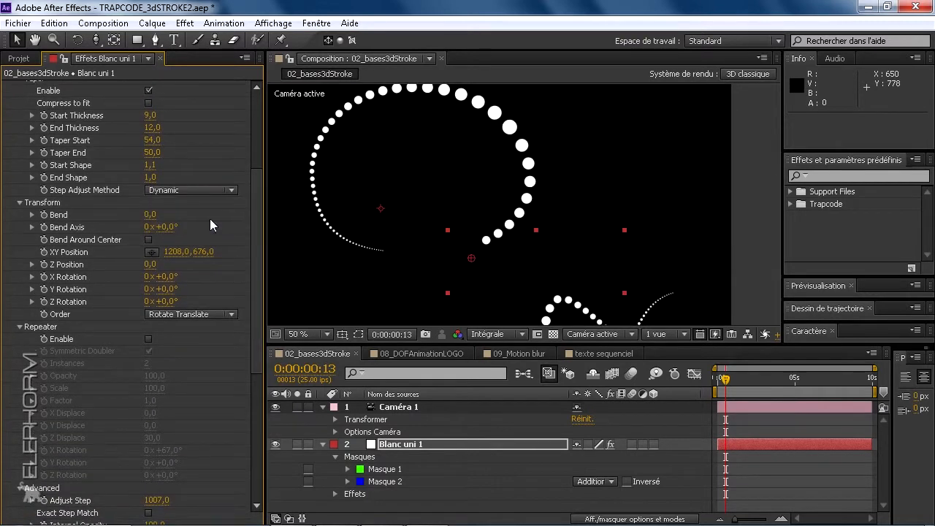
- Lower Adjust Step to 816 and then 1 to close the dots into a continuous stroke, and settle on 131
{"action": "left_click_drag", "start_coordinate": [258, 239], "coordinate": [259, 322]}
{"action": "left_click_drag", "start_coordinate": [156, 333], "coordinate": [32, 330]}
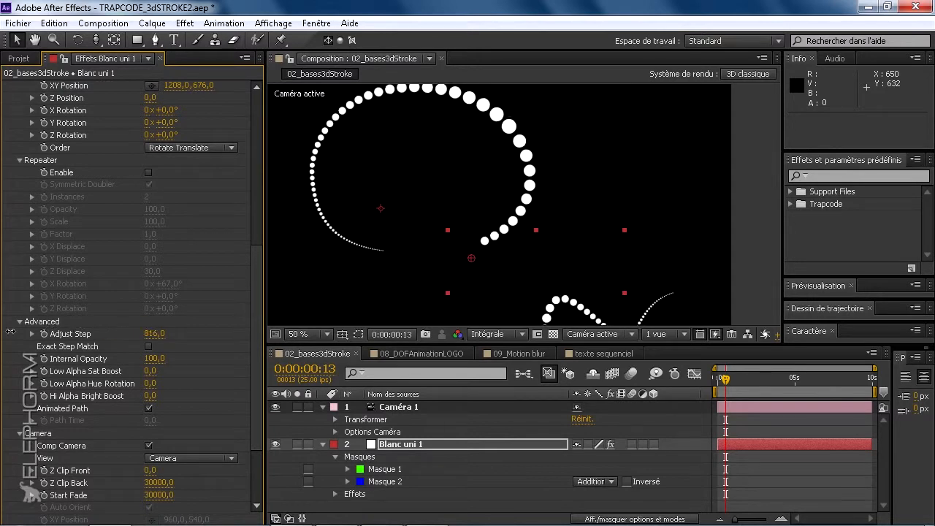
{"action": "left_click", "coordinate": [156, 333]}
{"action": "type", "text": "1"}
{"action": "key", "text": "Return"}
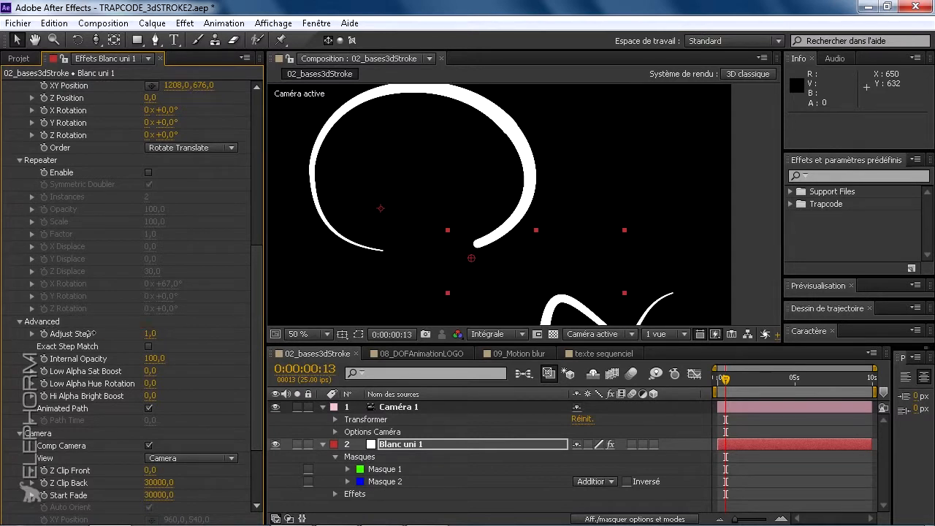
{"action": "left_click_drag", "start_coordinate": [95, 332], "coordinate": [100, 333]}
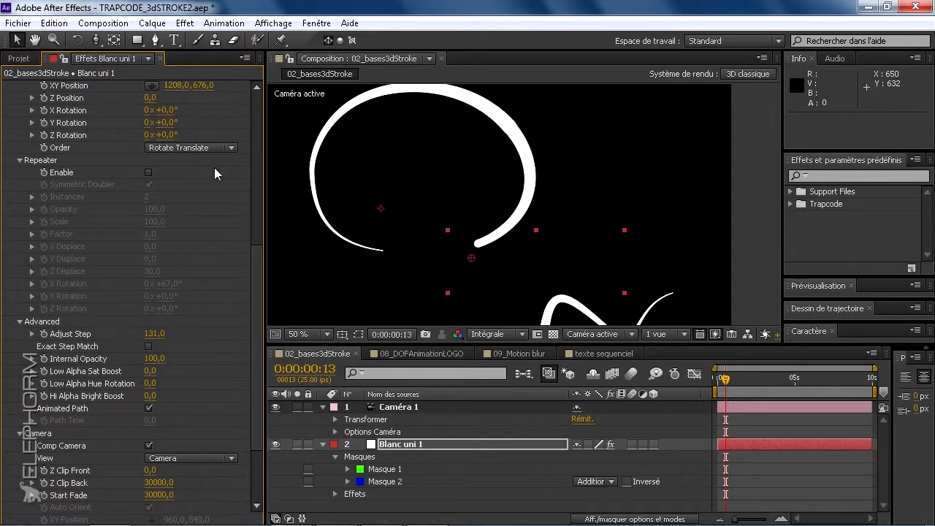
{"action": "left_click_drag", "start_coordinate": [256, 248], "coordinate": [255, 143]}
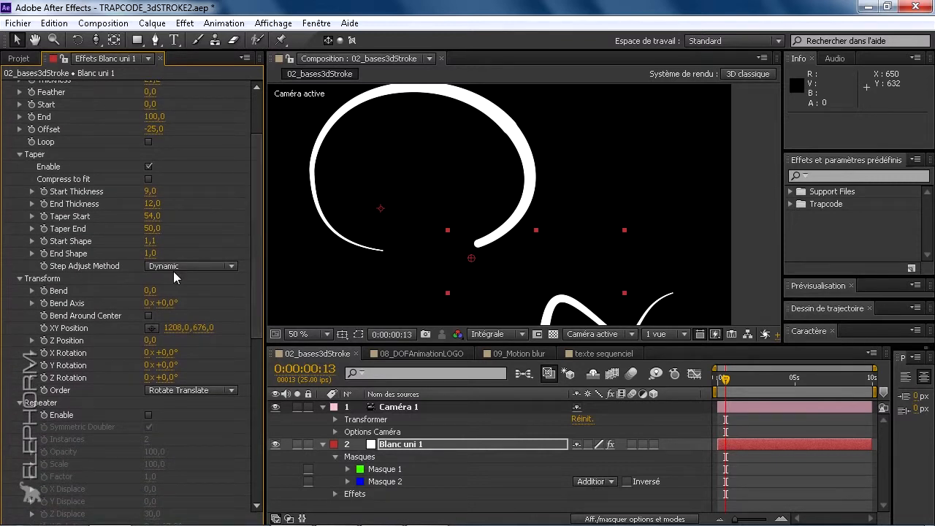